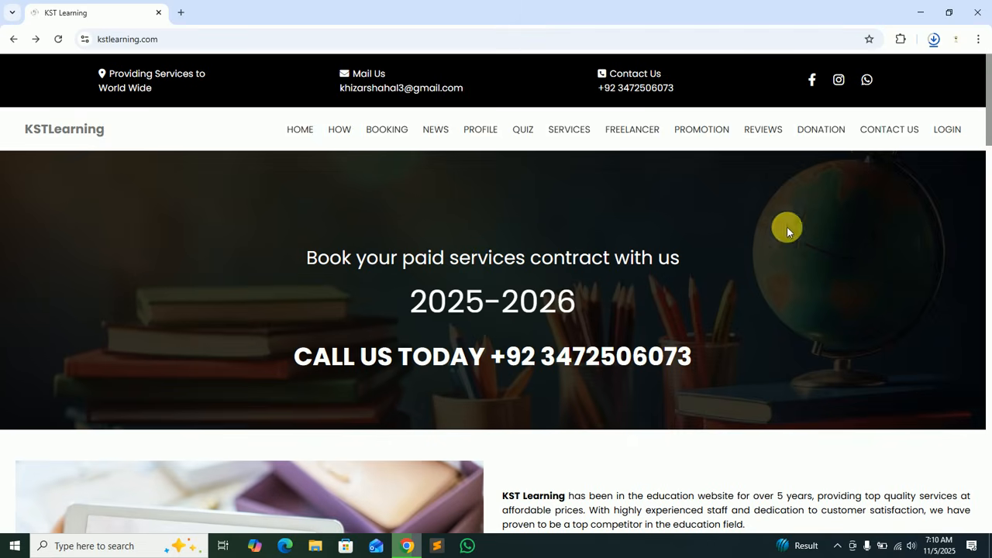
- Load more entries in the home page's Services section and open the Free Services page
left_click_drag(985, 78, 988, 225)
scroll(988, 225, "up", 1)
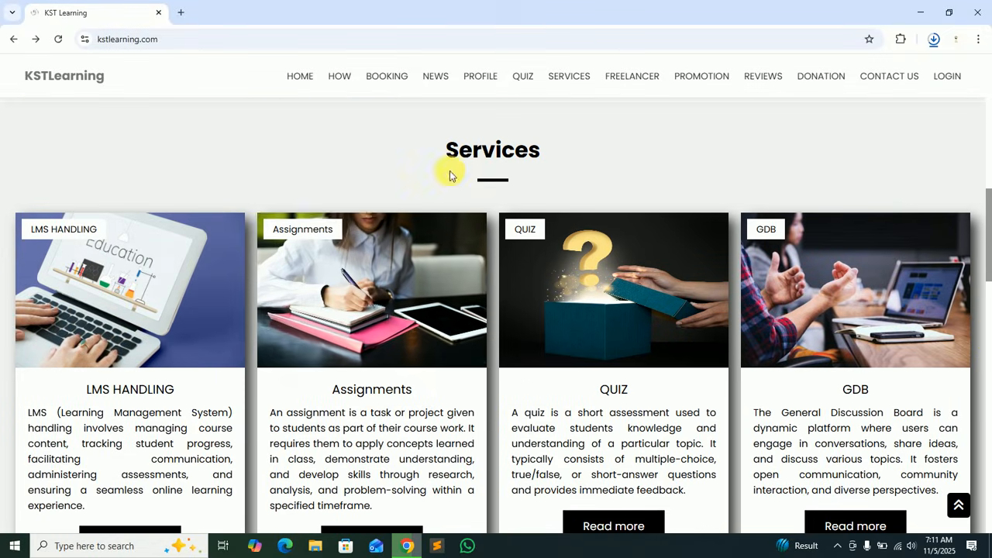
scroll(987, 225, "down", 2)
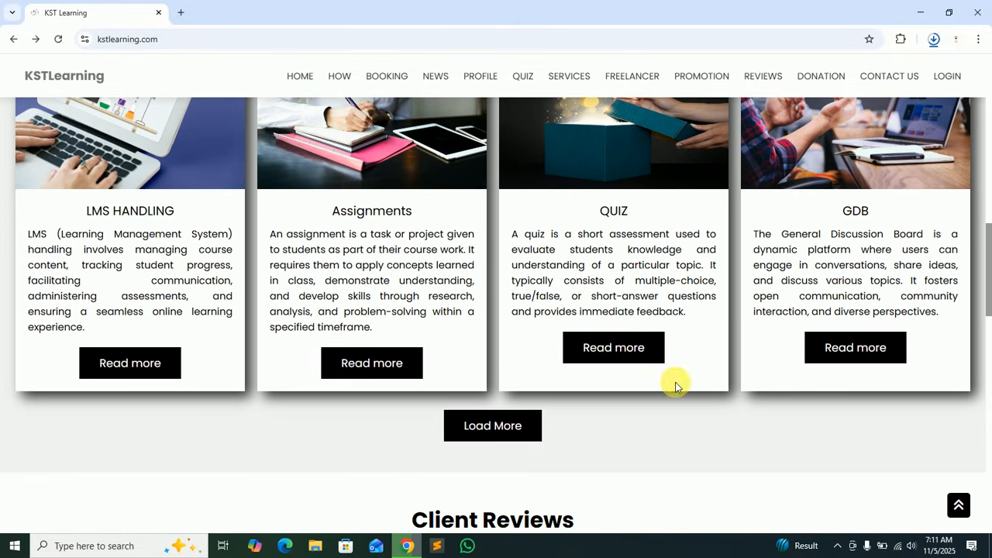
left_click(495, 429)
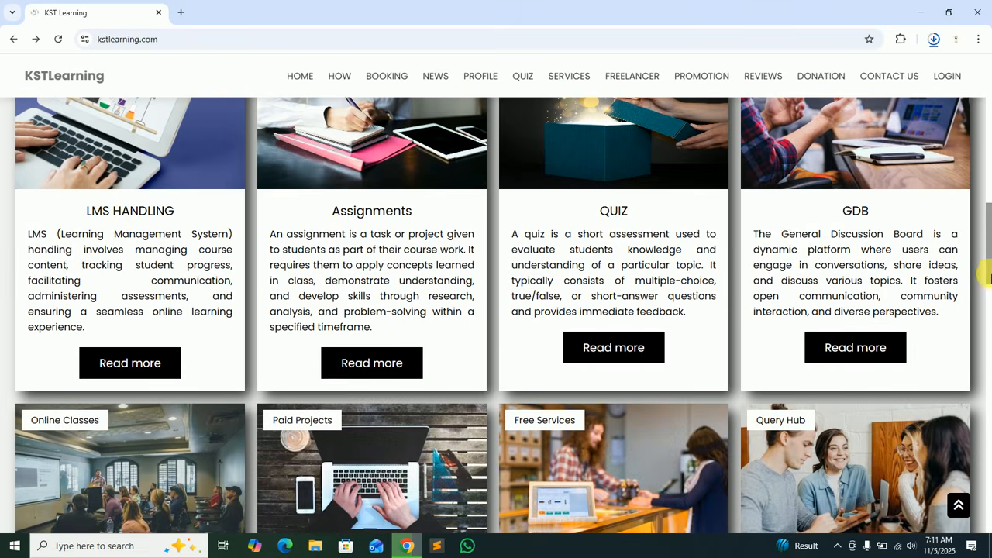
left_click_drag(985, 260, 984, 310)
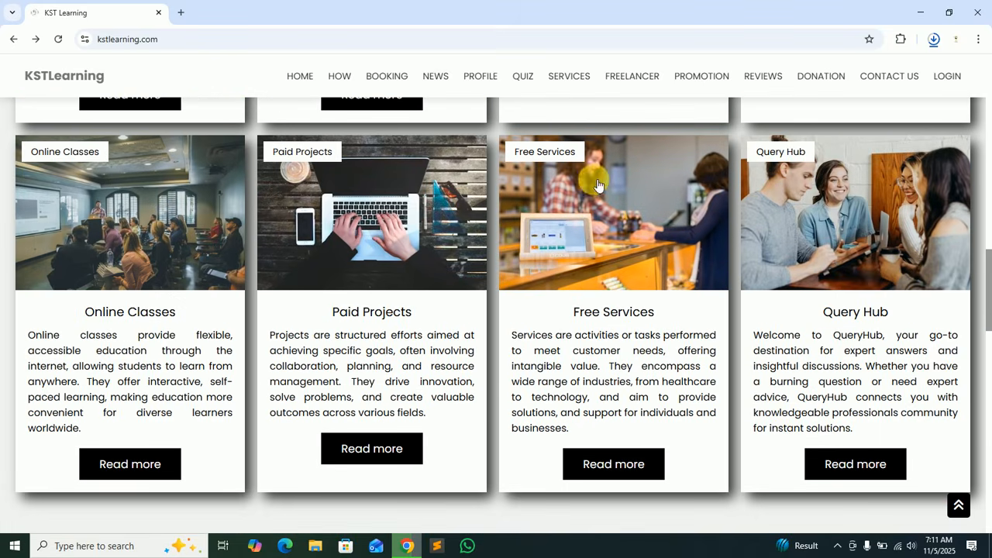
left_click(605, 462)
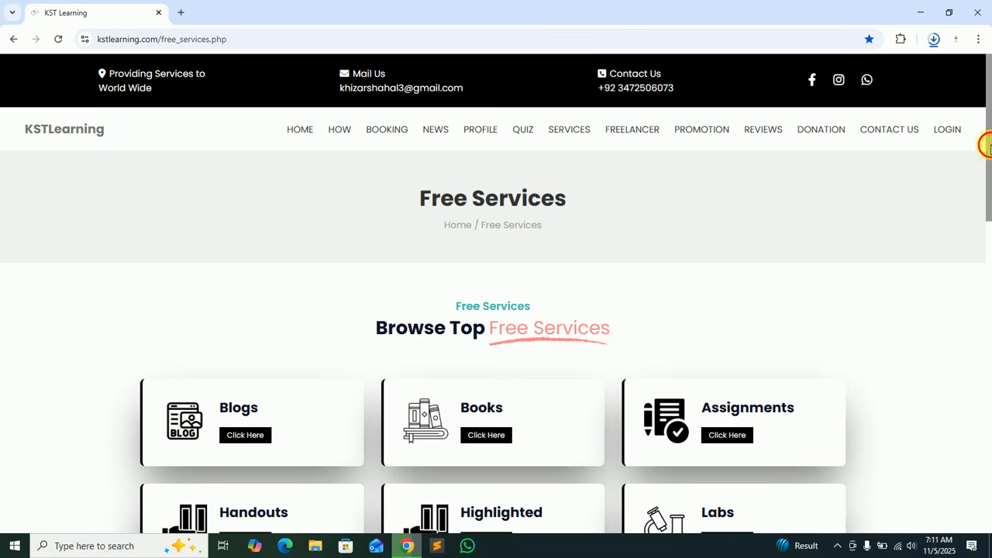
- Open the Free Softwares category and search its page for "ubun"
left_click_drag(988, 140, 986, 288)
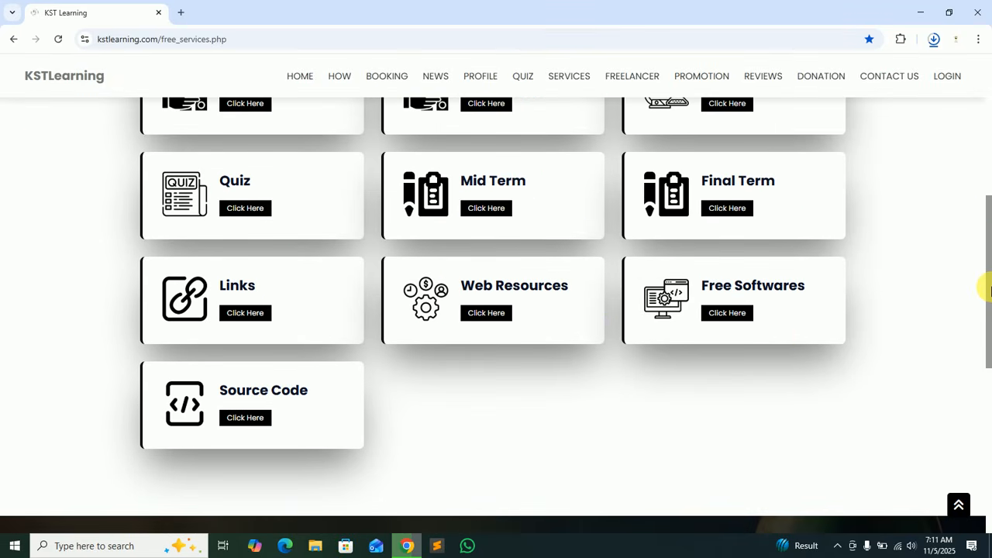
left_click(726, 316)
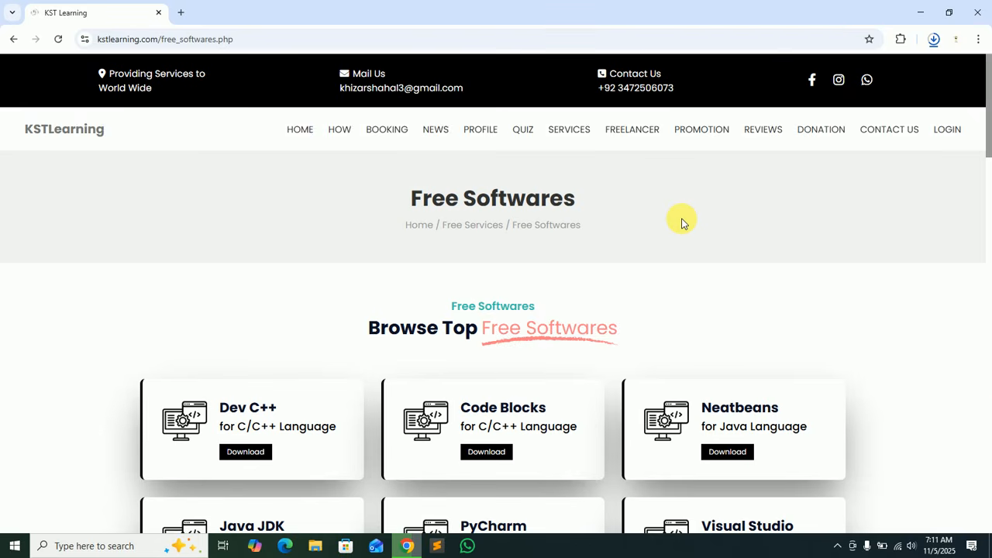
key("ctrl+f")
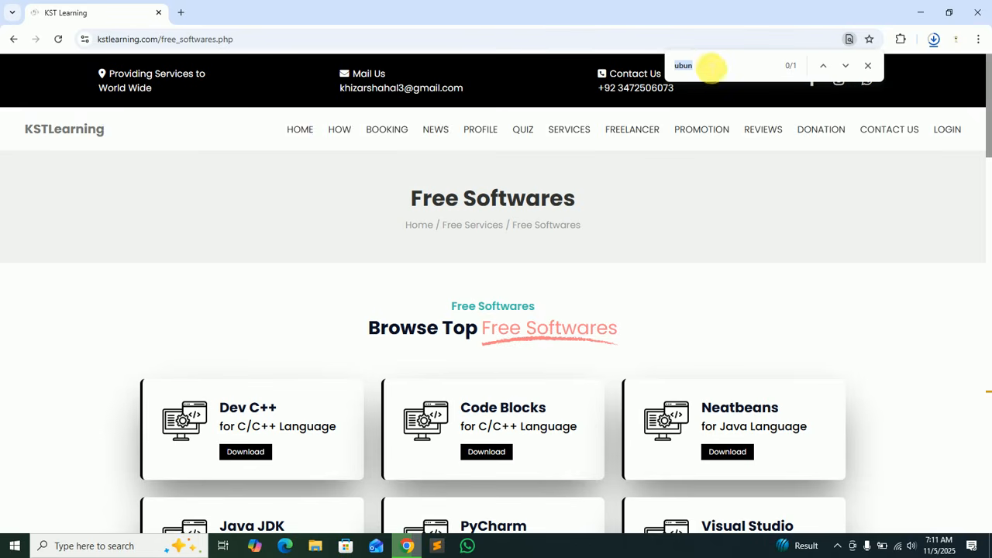
left_click(714, 70)
key("BackSpace")
key("BackSpace")
key("BackSpace")
key("BackSpace")
type("ubun")
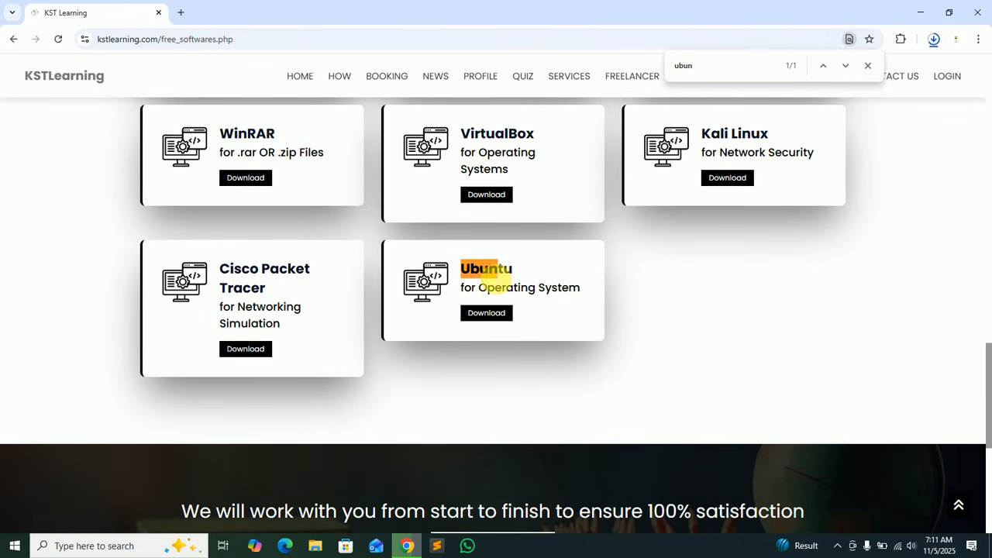
- Close the page search and open the download page of the Ubuntu operating system entry
left_click(868, 65)
left_click(500, 279)
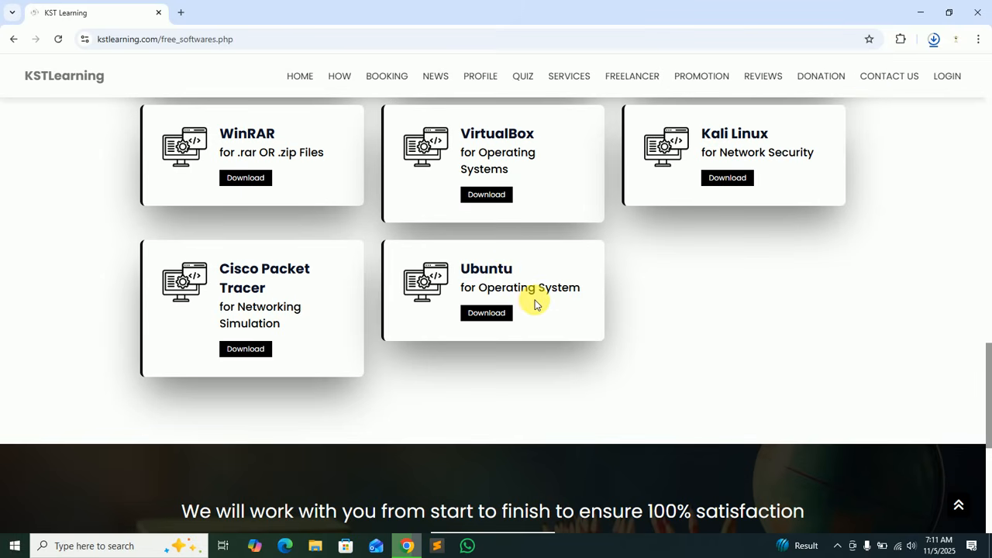
left_click(496, 317)
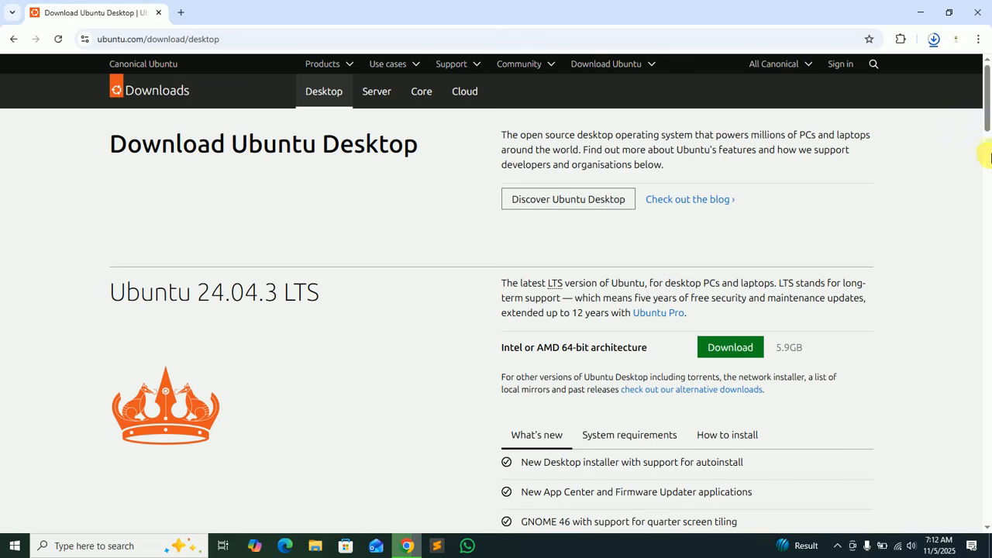
- Examine the version number and LTS label in the heading of the Ubuntu Desktop download page
left_click_drag(989, 123, 988, 129)
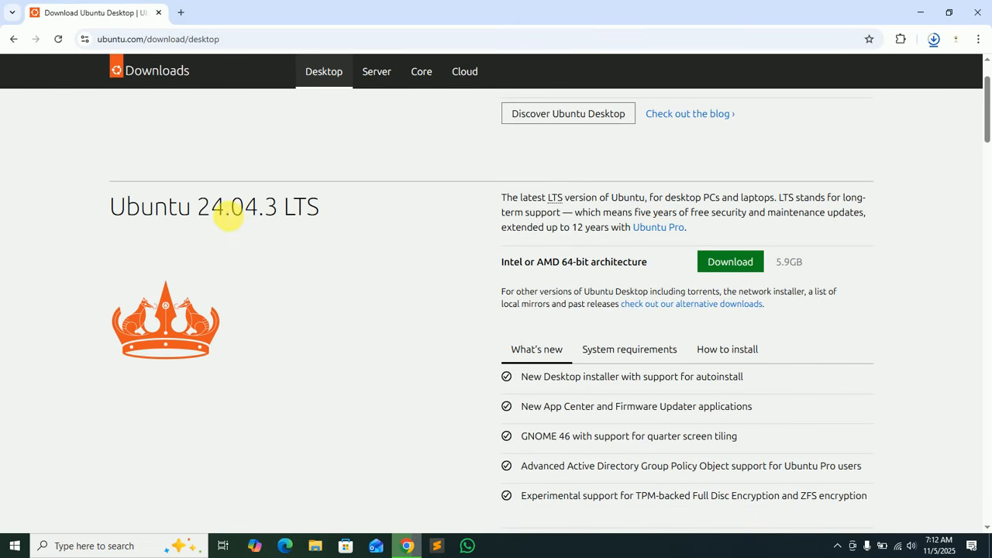
left_click_drag(201, 208, 323, 209)
left_click(274, 208)
left_click(321, 208)
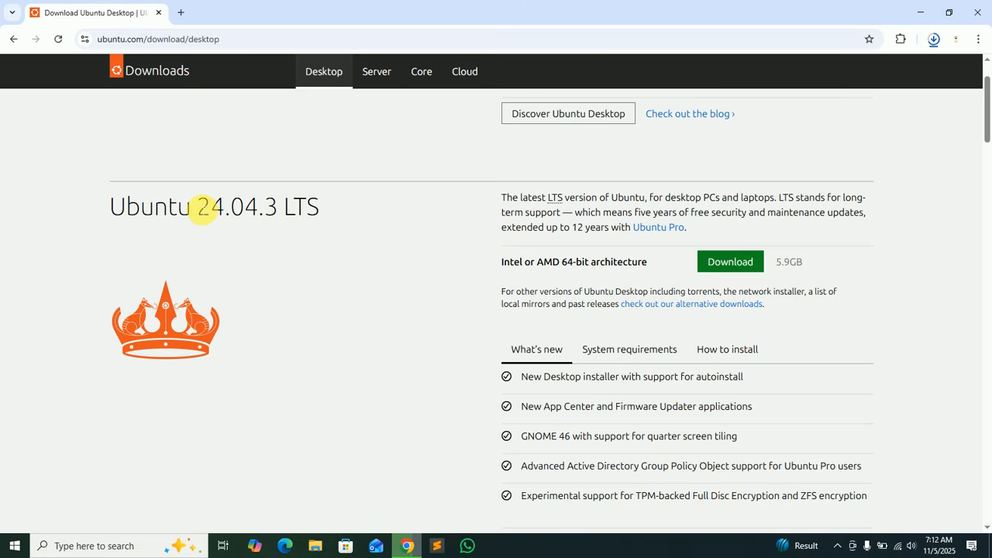
left_click_drag(205, 208, 279, 208)
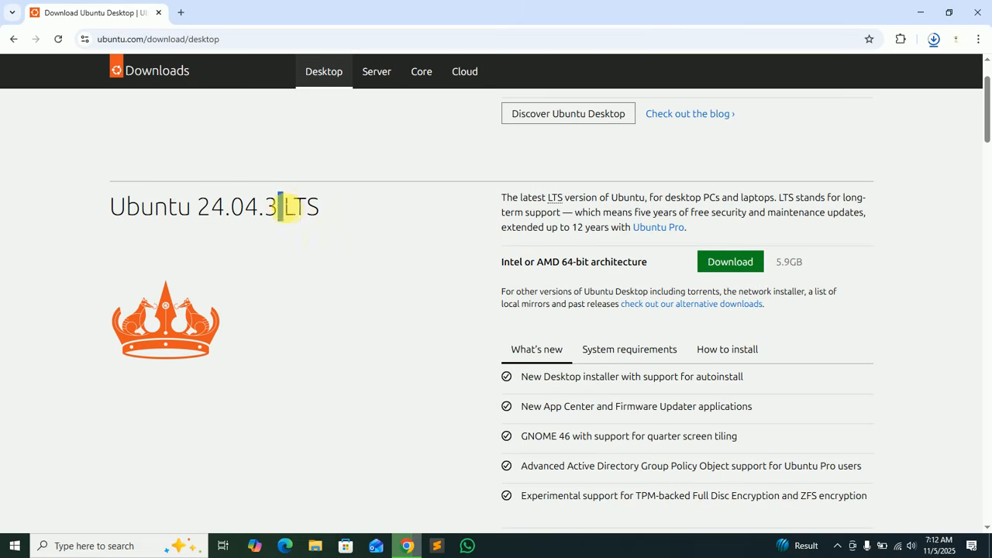
left_click(316, 208)
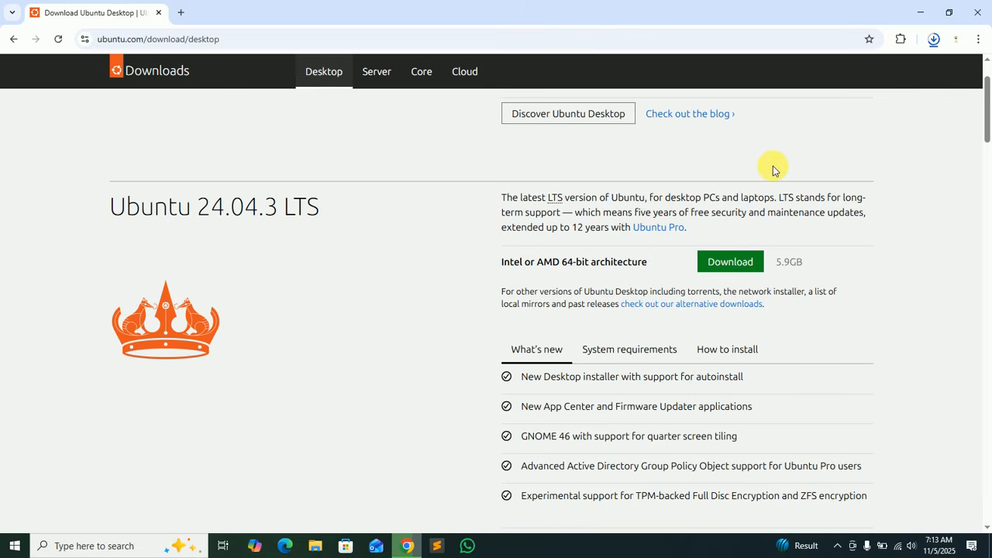
- Minimize the browser and launch Oracle VirtualBox from the desktop
left_click(920, 11)
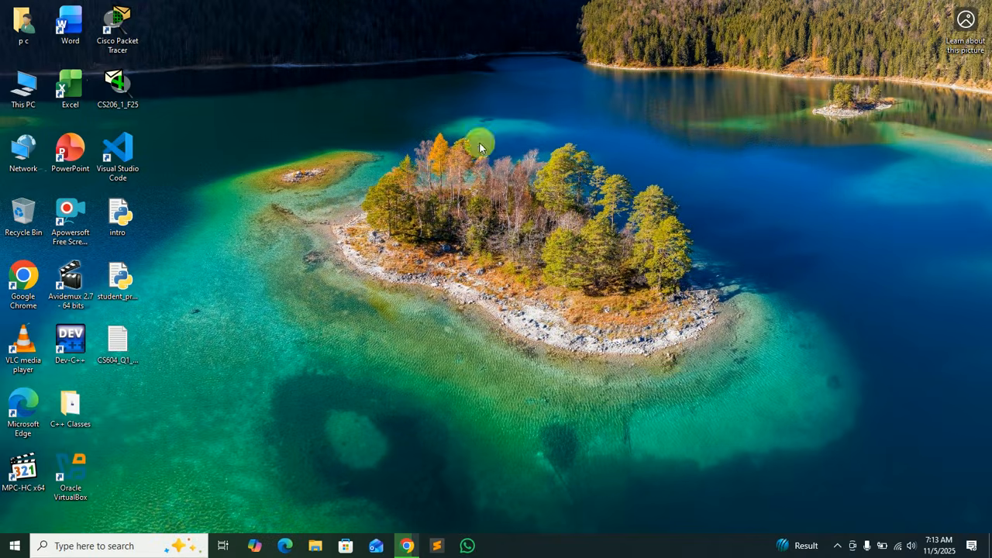
left_click(404, 544)
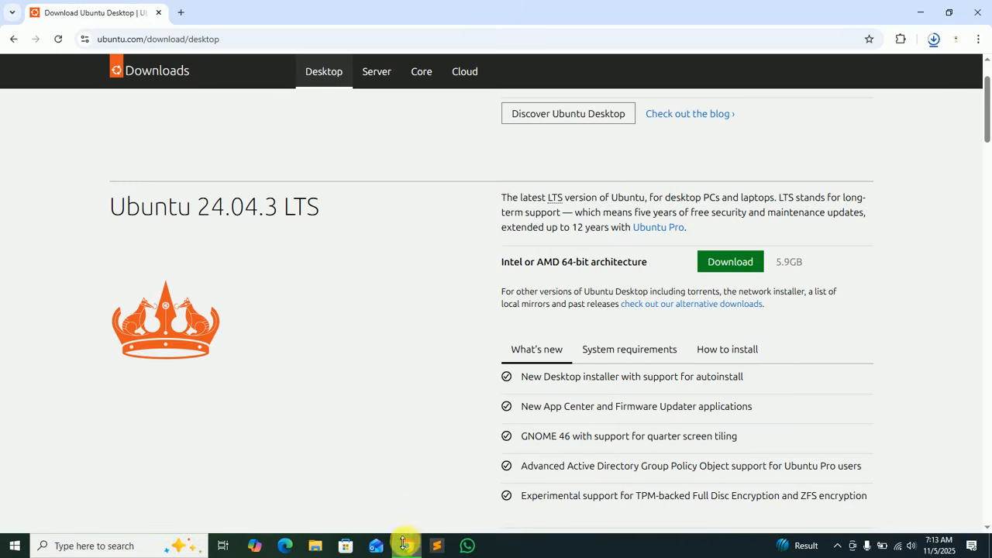
left_click(921, 10)
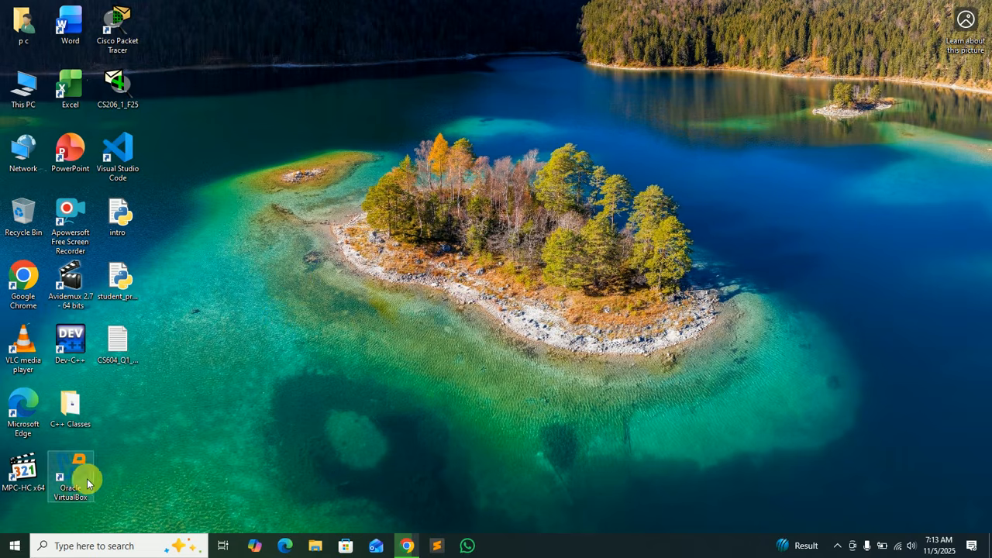
left_click(217, 434)
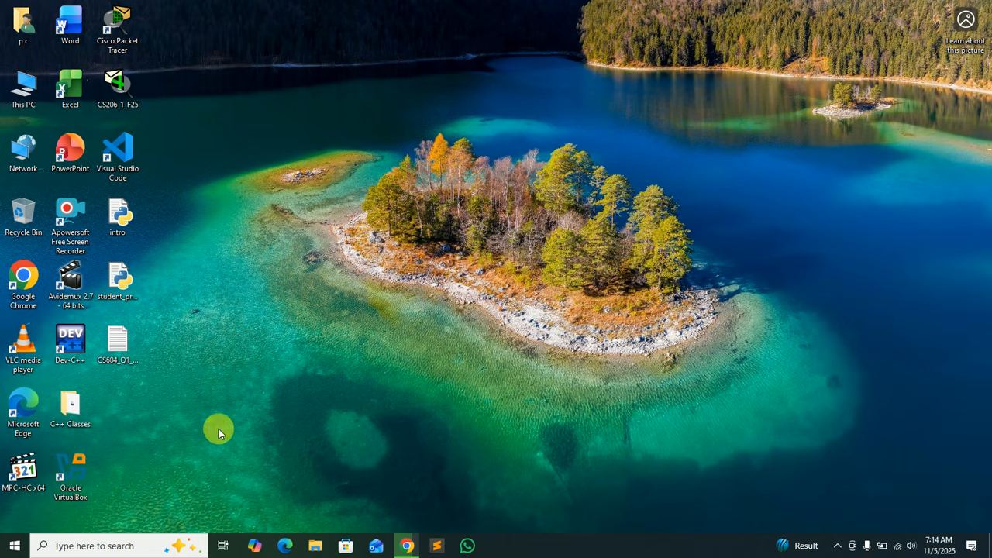
left_click(71, 471)
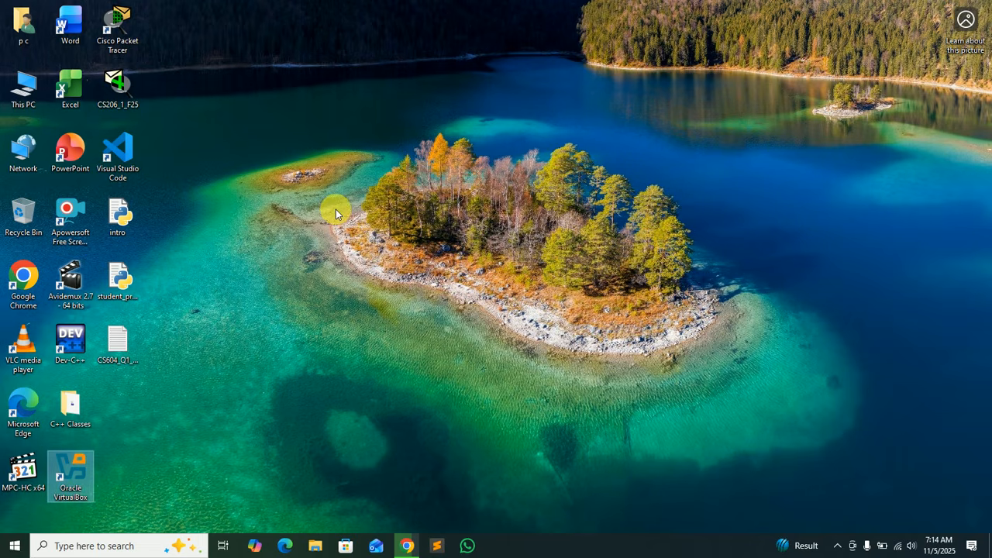
key("Return")
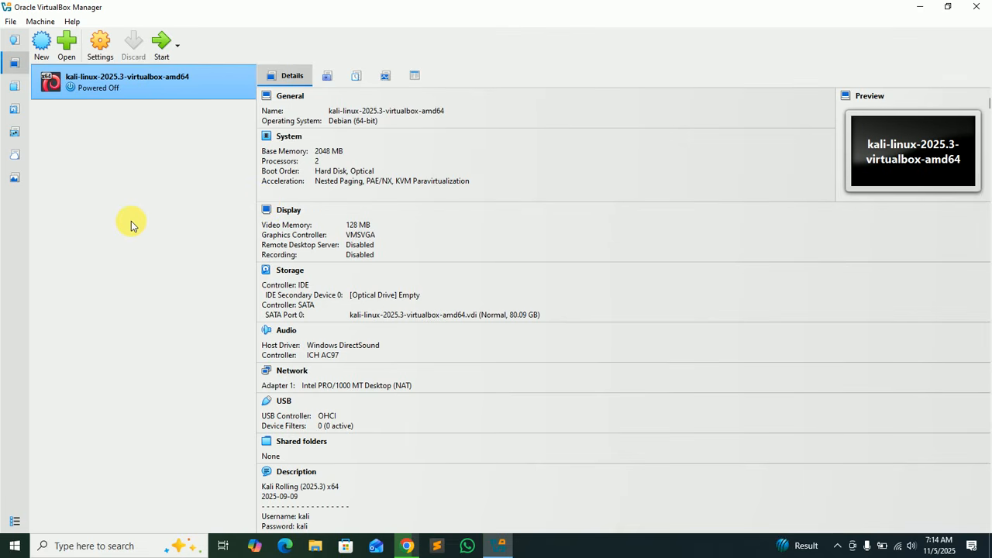
- Start creating a new virtual machine and name it Ubuntu
left_click(40, 46)
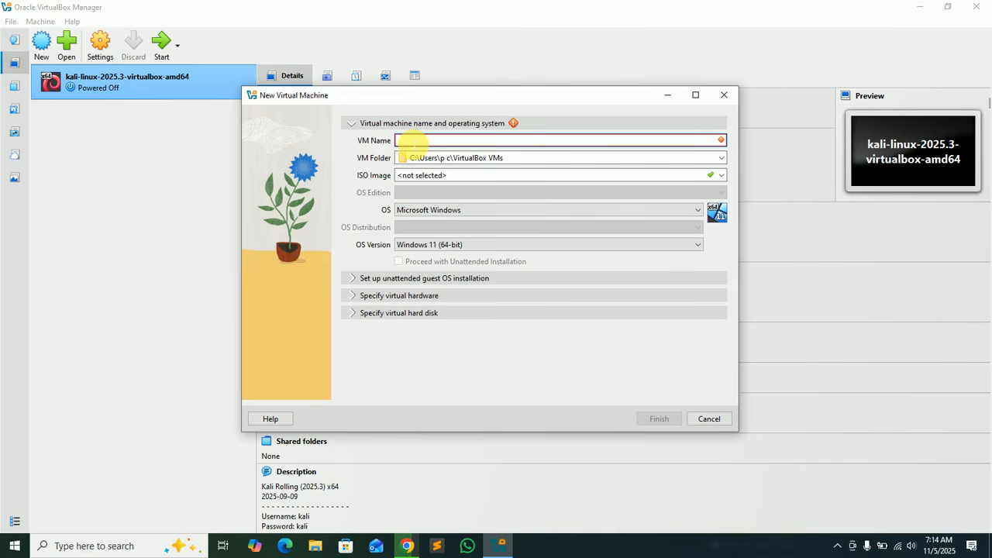
type("Ubuntu")
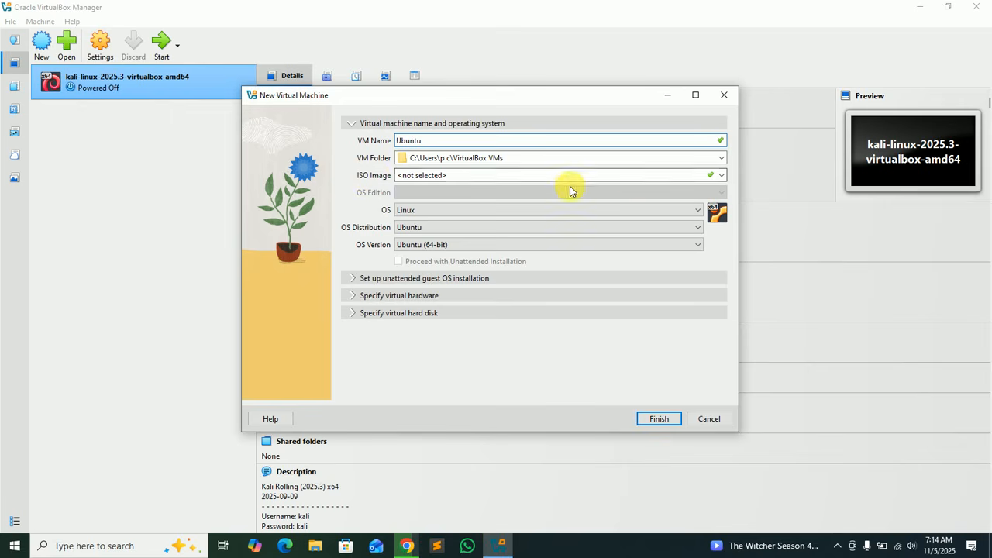
- Set ubuntu-24.04.1-desktop-amd64 from the Software Setup folder as the ISO image and turn off unattended installation
left_click(722, 177)
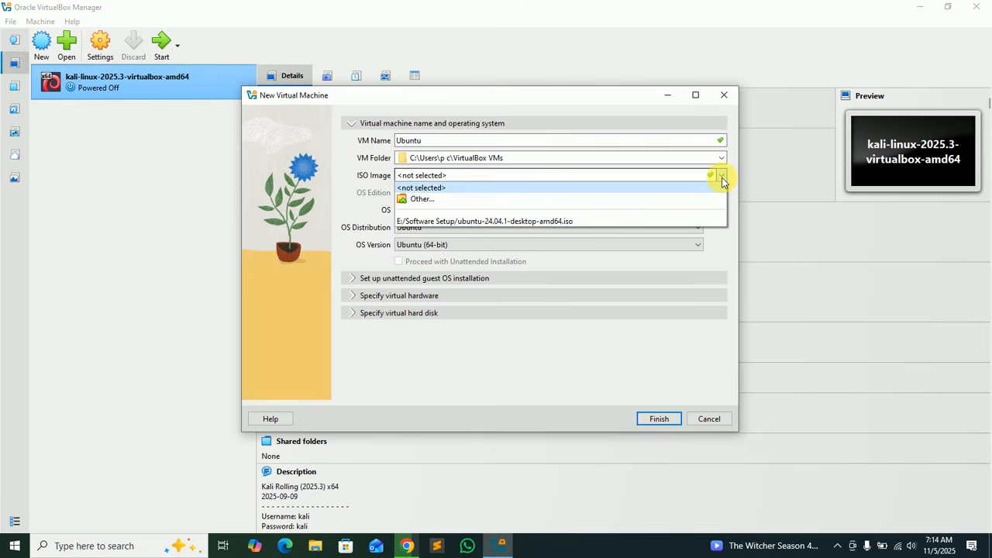
left_click(414, 200)
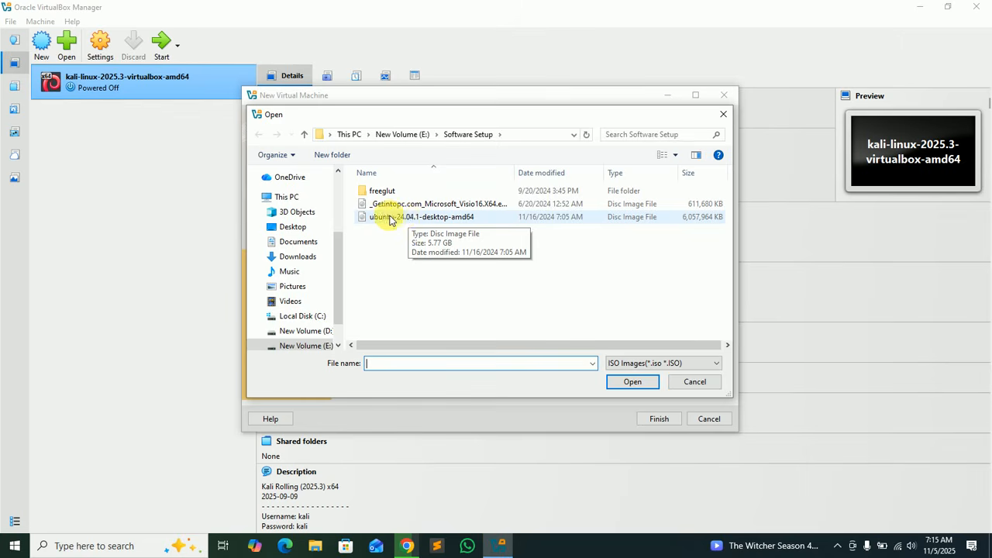
left_click(404, 219)
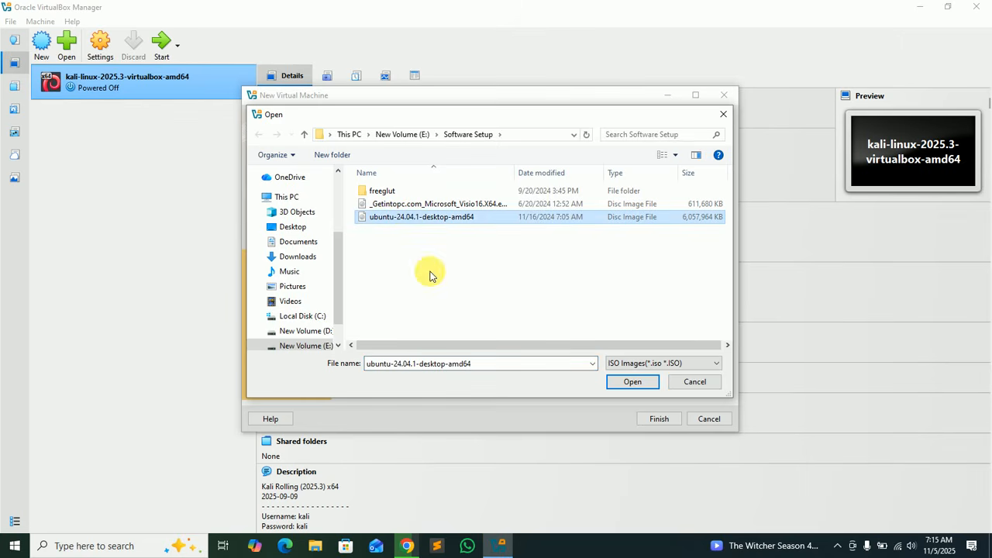
left_click(632, 383)
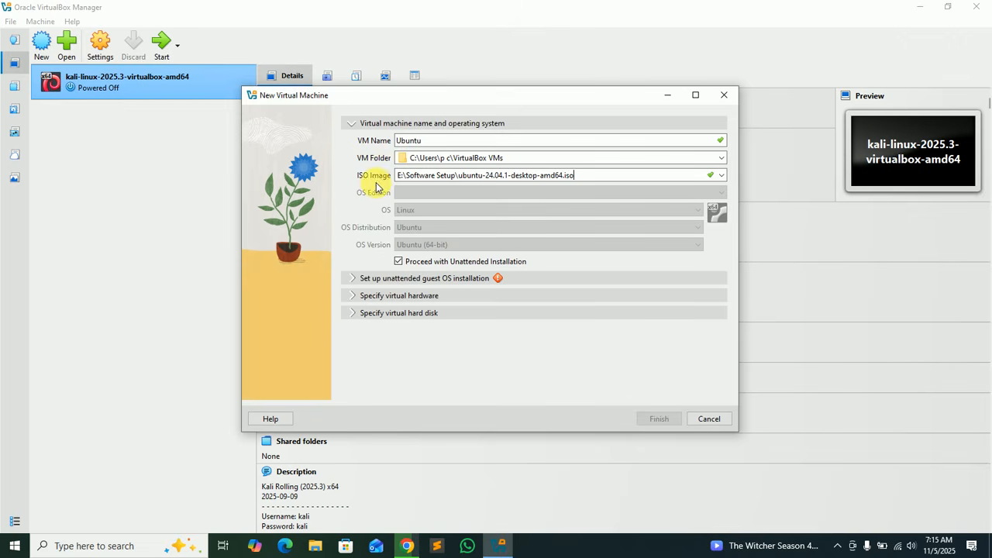
left_click(514, 179)
left_click(593, 183)
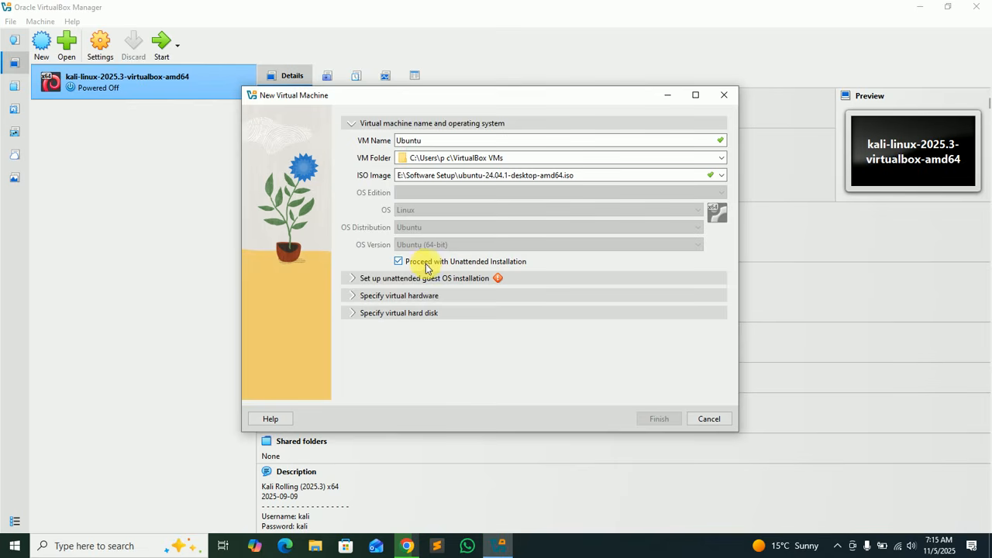
left_click(399, 262)
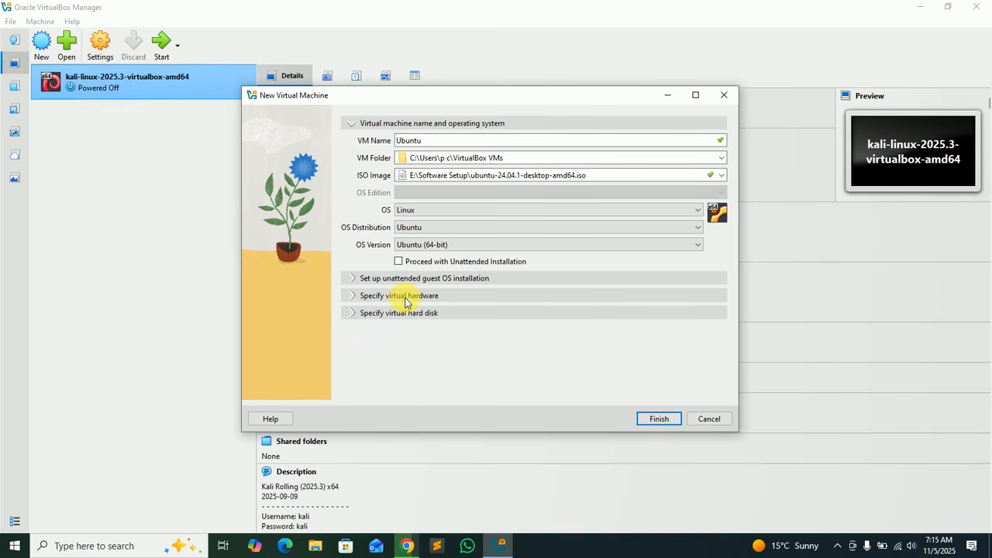
- Set the virtual hardware to 4096 MB of base memory and 2 CPUs
left_click(404, 298)
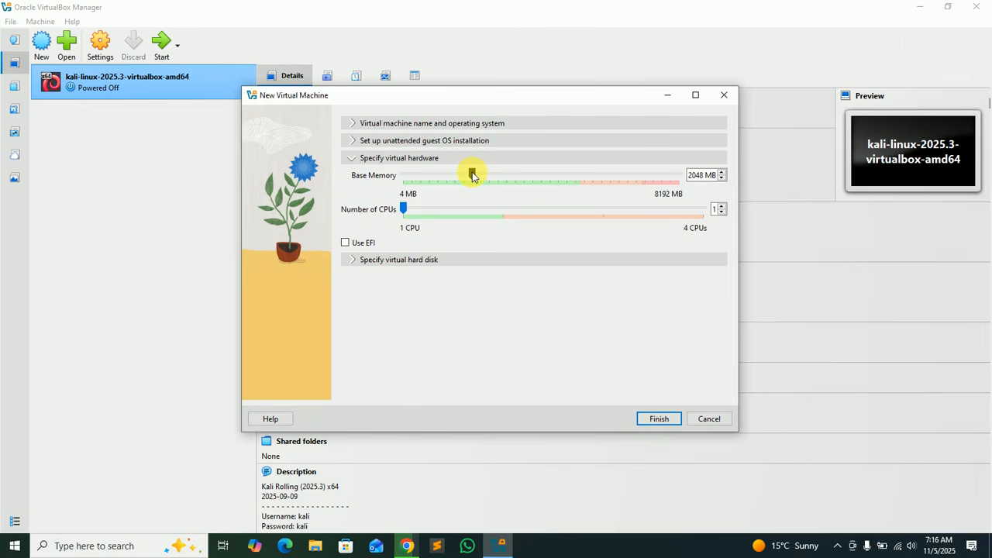
left_click_drag(472, 175, 547, 178)
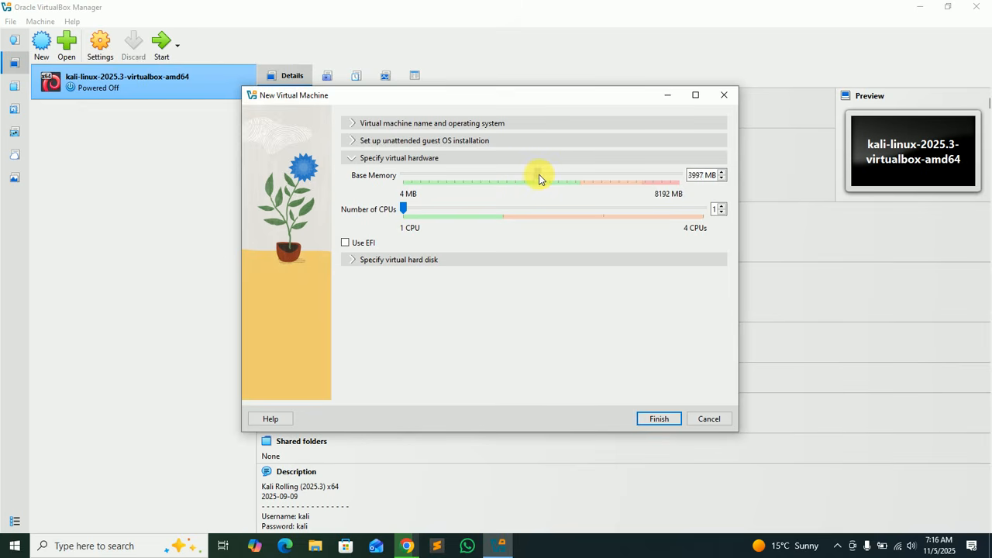
mouse_move(547, 177)
left_mouse_down()
mouse_move(509, 176)
mouse_move(543, 180)
left_mouse_up()
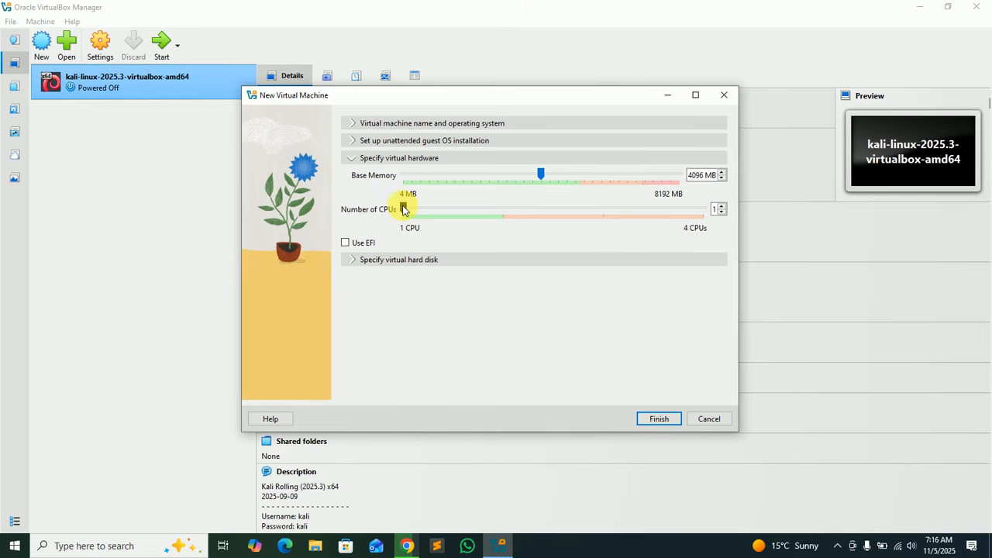
left_click_drag(403, 209, 492, 215)
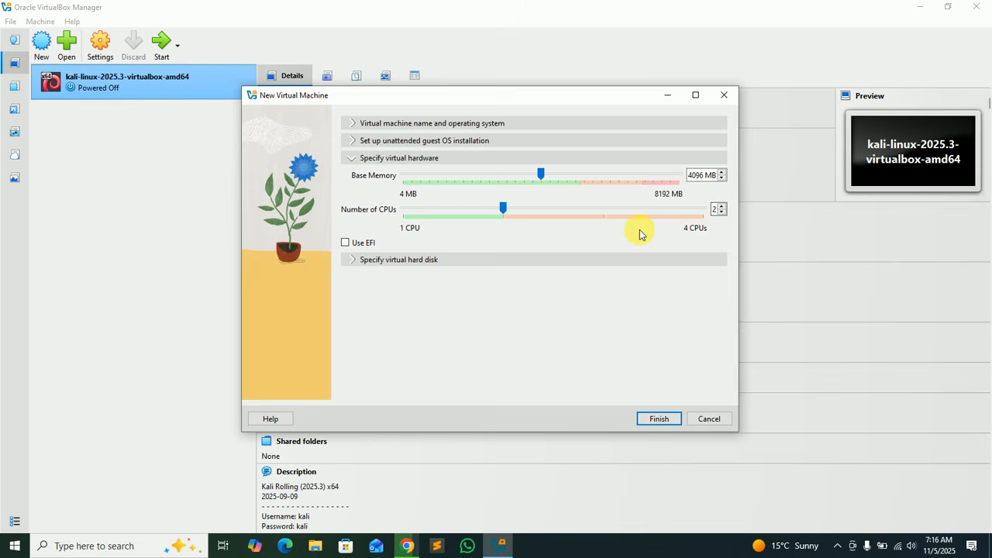
- Set the new virtual hard disk's size to 50 GB and finish creating the Ubuntu virtual machine
left_click(356, 260)
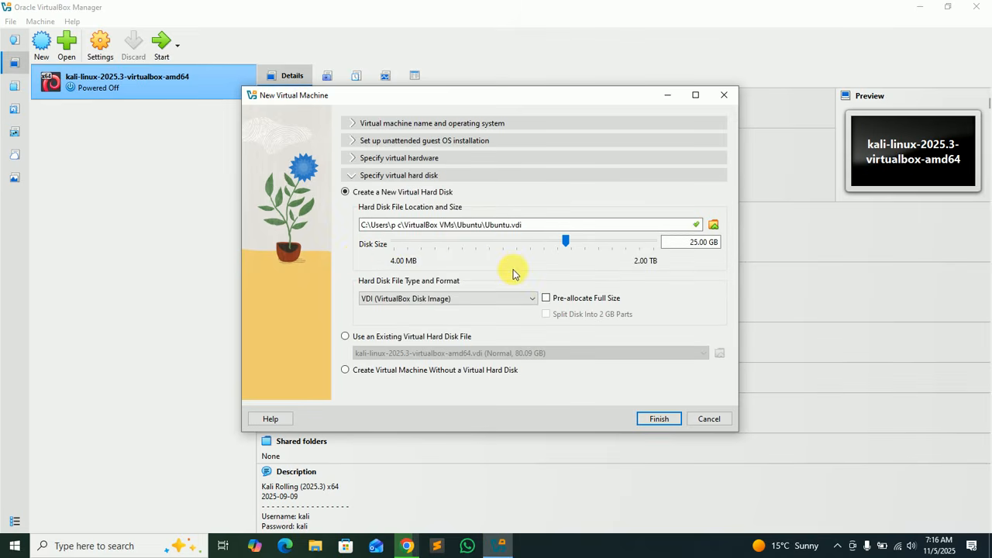
left_click(695, 250)
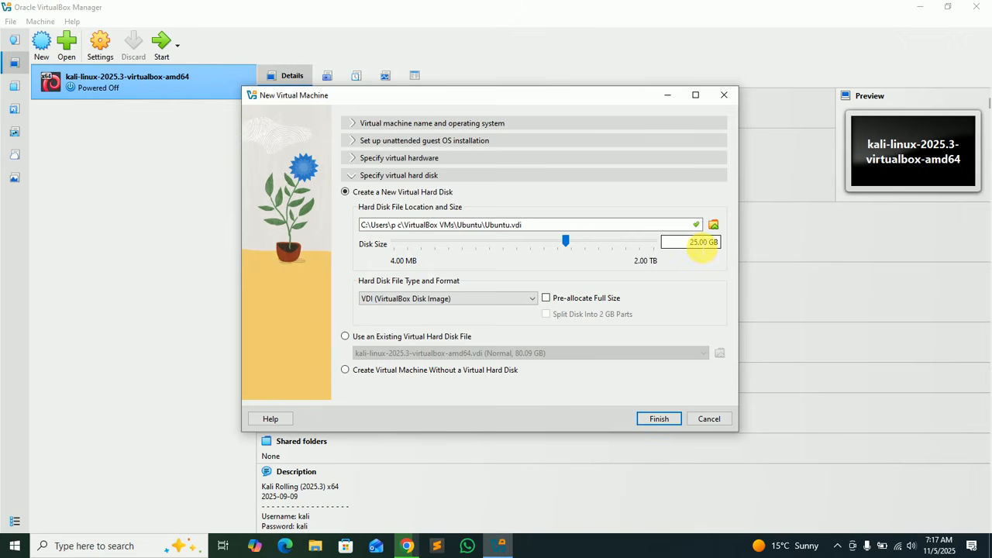
left_click(693, 242)
key("BackSpace")
key("BackSpace")
type("50")
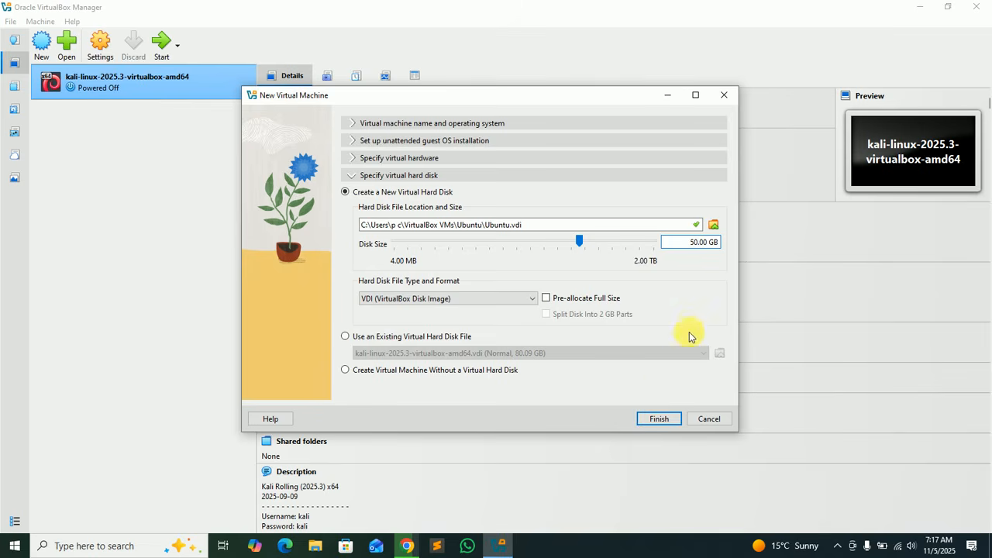
left_click(659, 419)
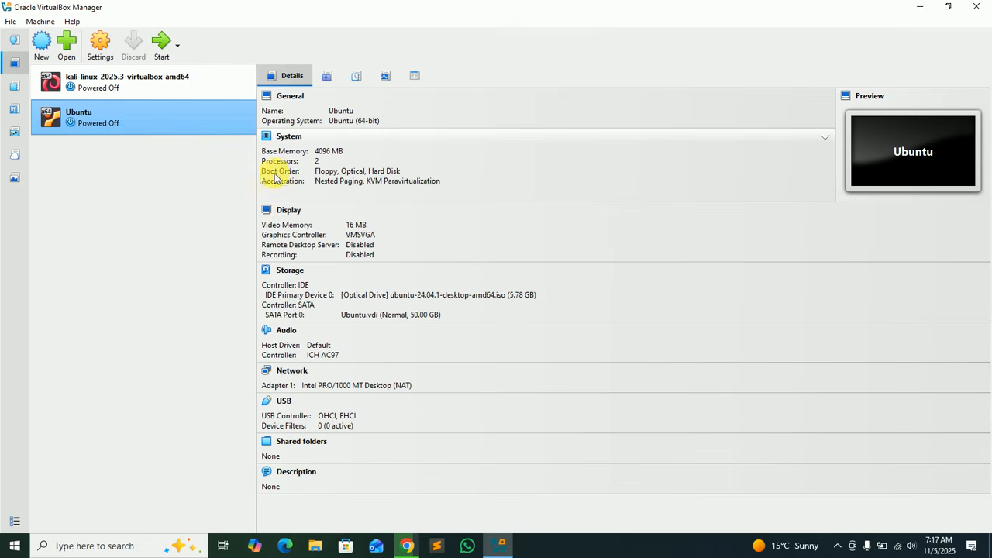
- Change the Ubuntu machine's boot device order to Optical, Hard Disk, Floppy
left_click(355, 172)
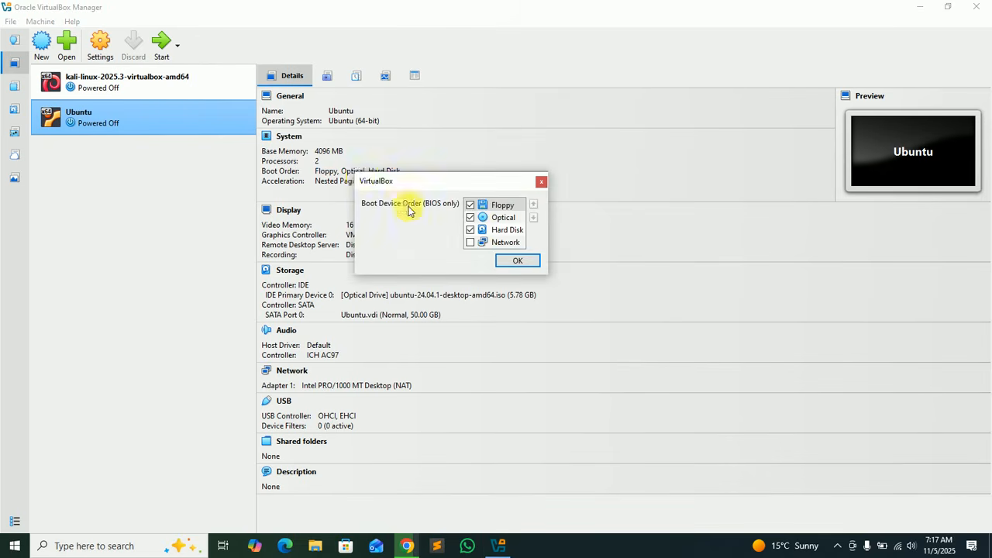
left_click(506, 218)
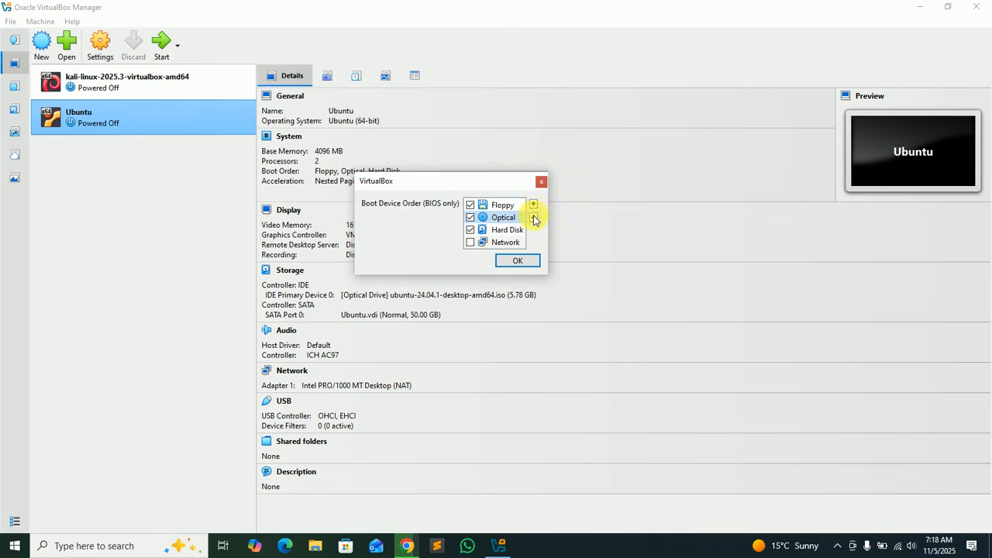
left_click(533, 205)
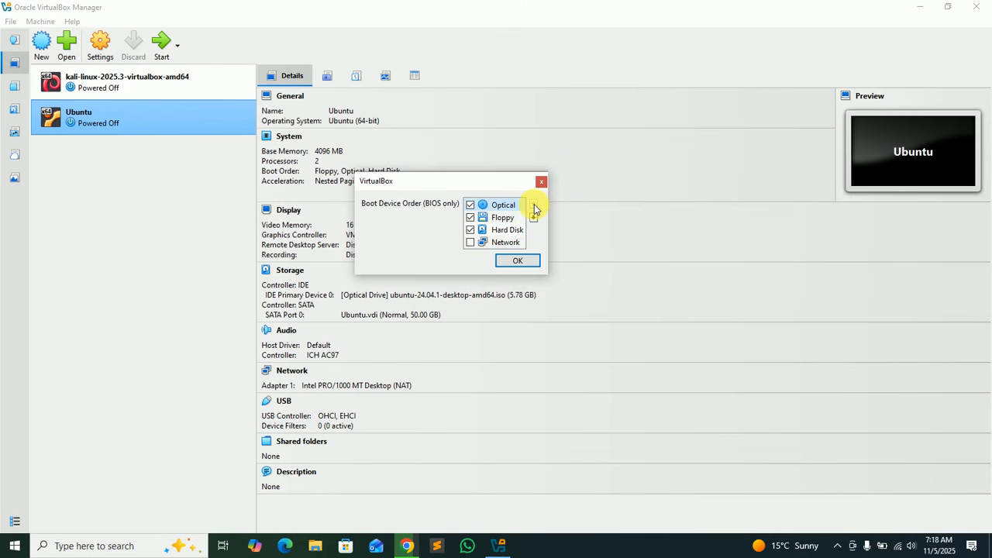
left_click(504, 230)
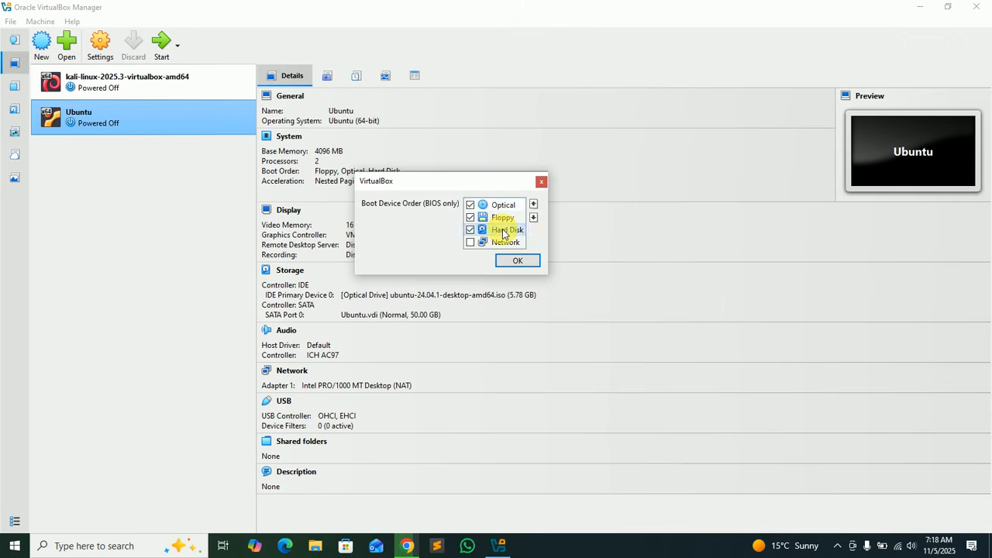
left_click(534, 203)
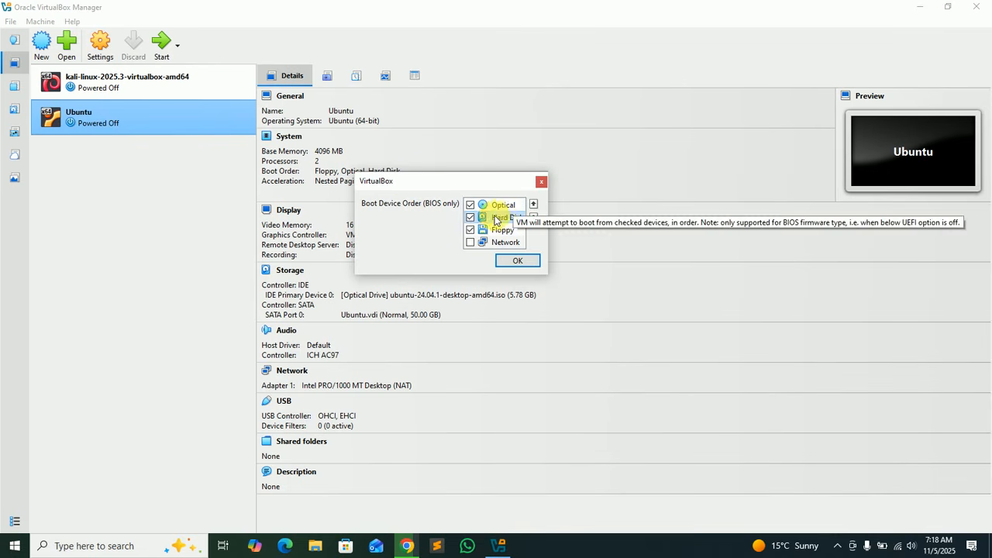
left_click(518, 261)
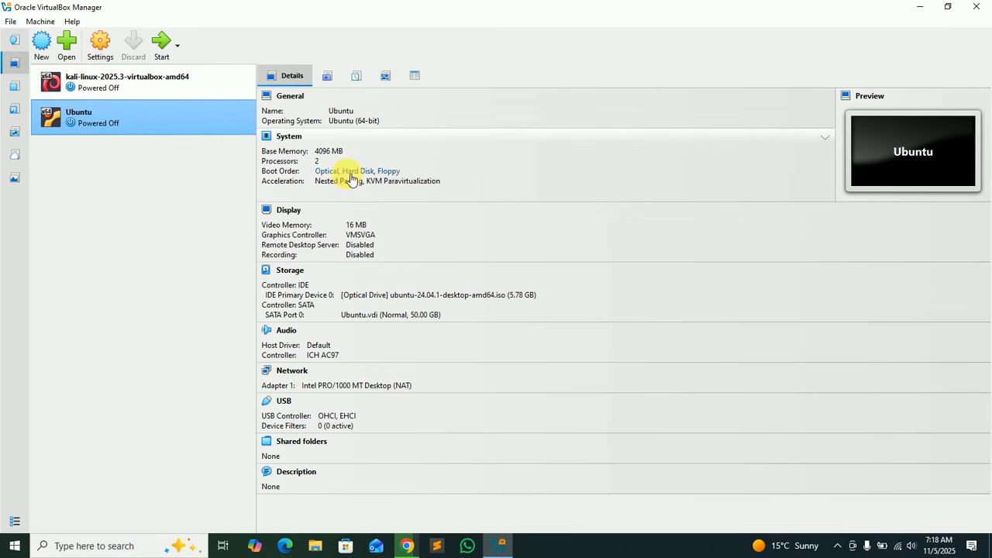
- Start the Ubuntu virtual machine, maximize its window and keep the VirtualBox Manager minimized
left_click(161, 46)
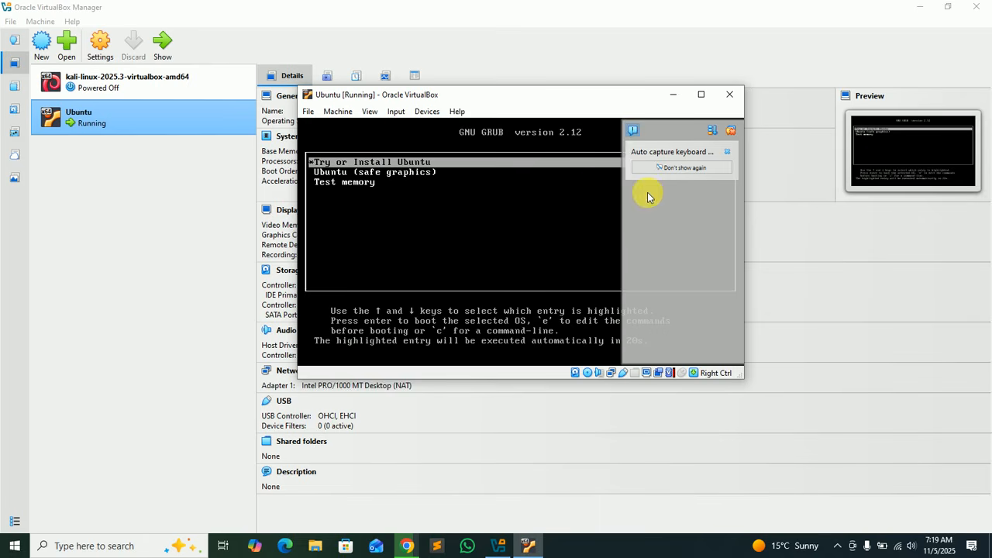
left_click(921, 11)
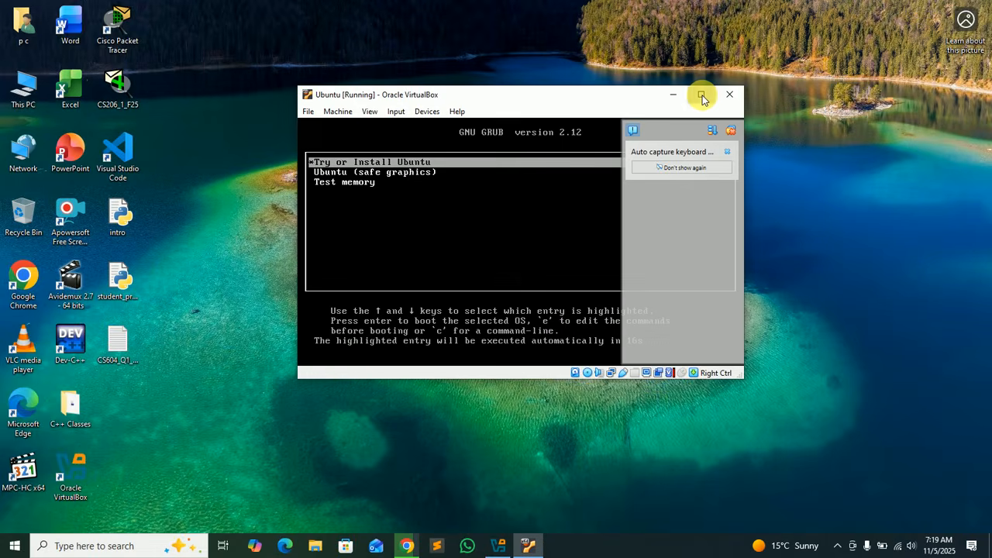
left_click(701, 95)
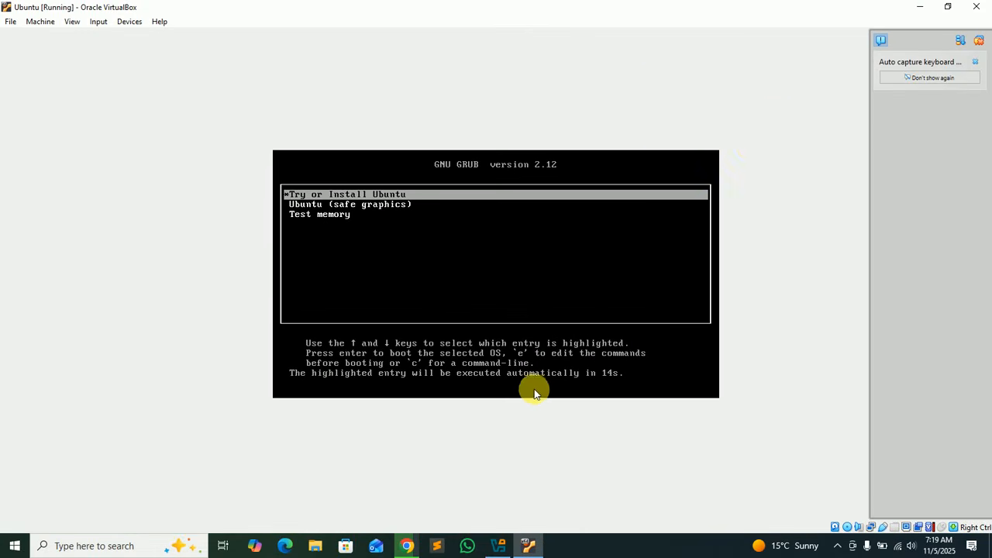
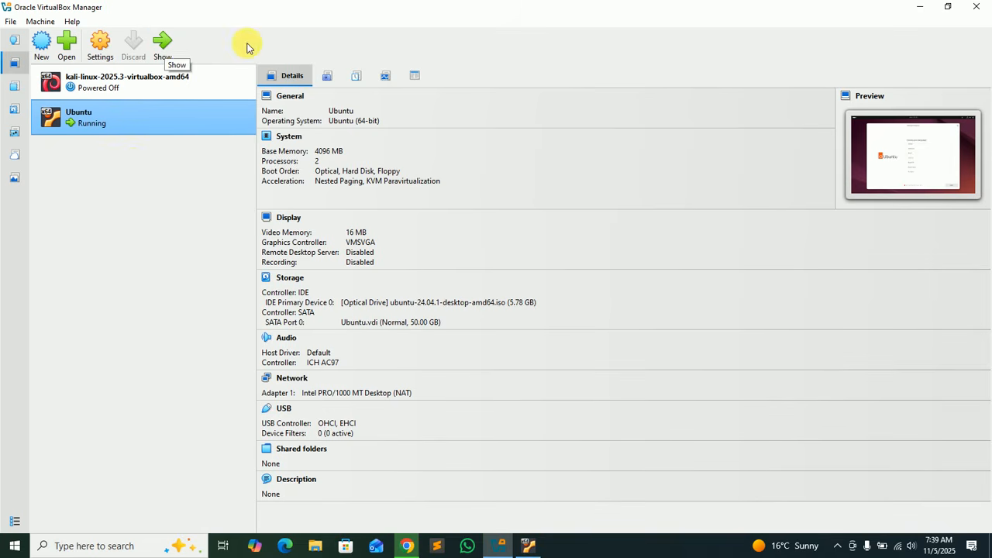
left_click(918, 8)
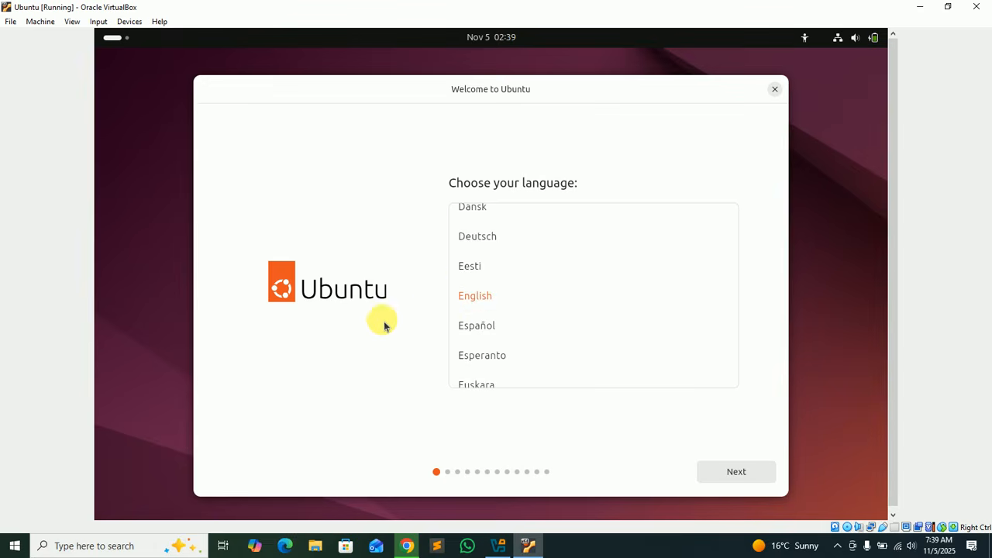
- Go through the Ubuntu setup with English, default accessibility, the English (US) keyboard and the wired connection, skipping the installer update
left_click(743, 483)
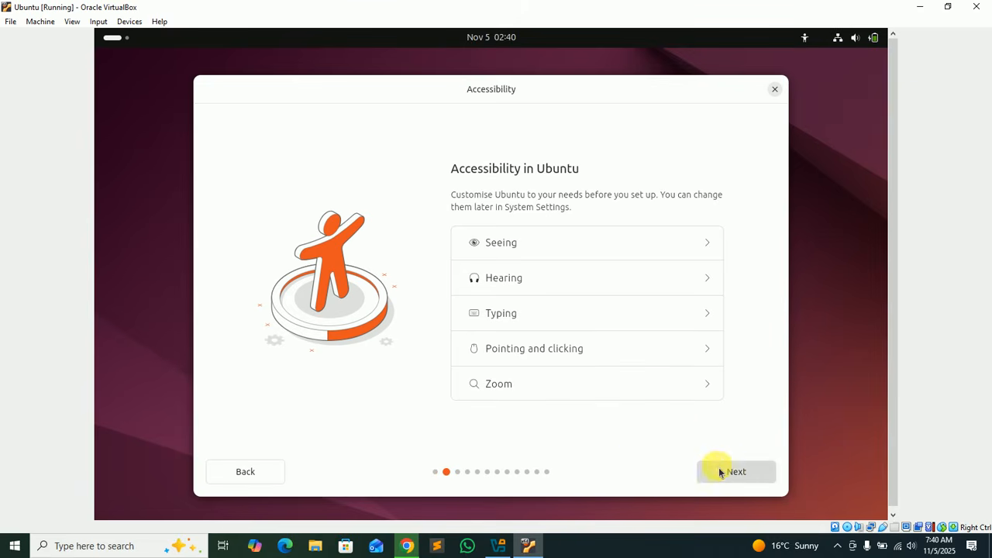
left_click(741, 477)
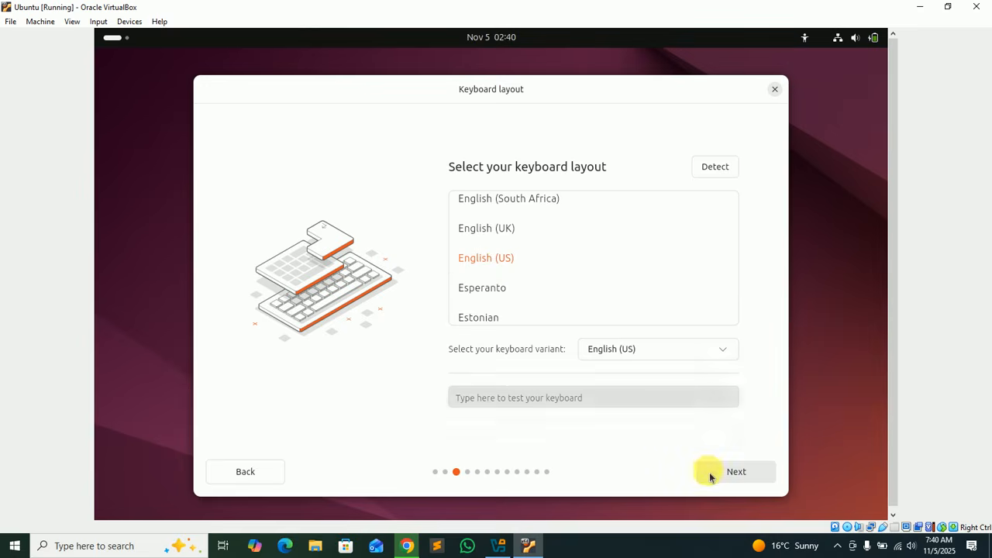
left_click(733, 475)
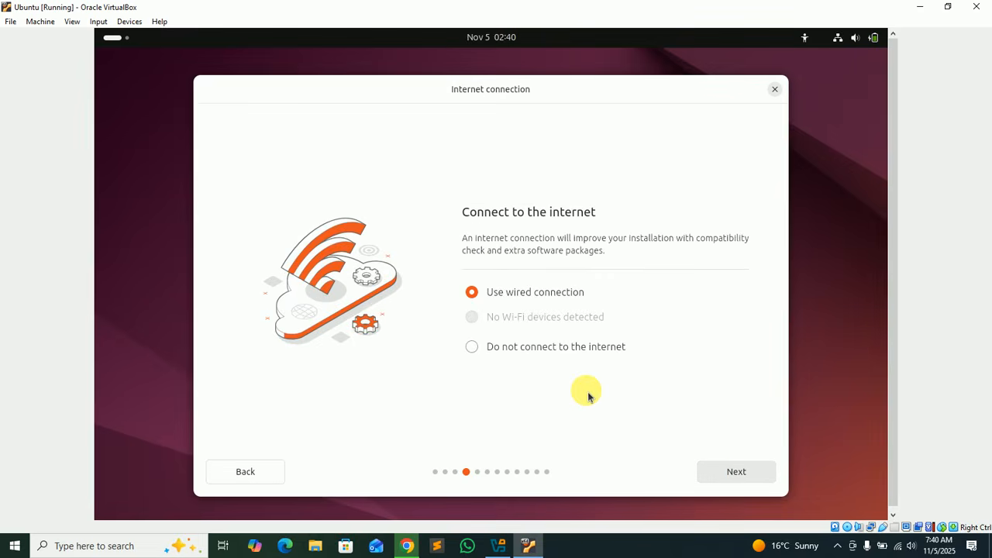
left_click(729, 474)
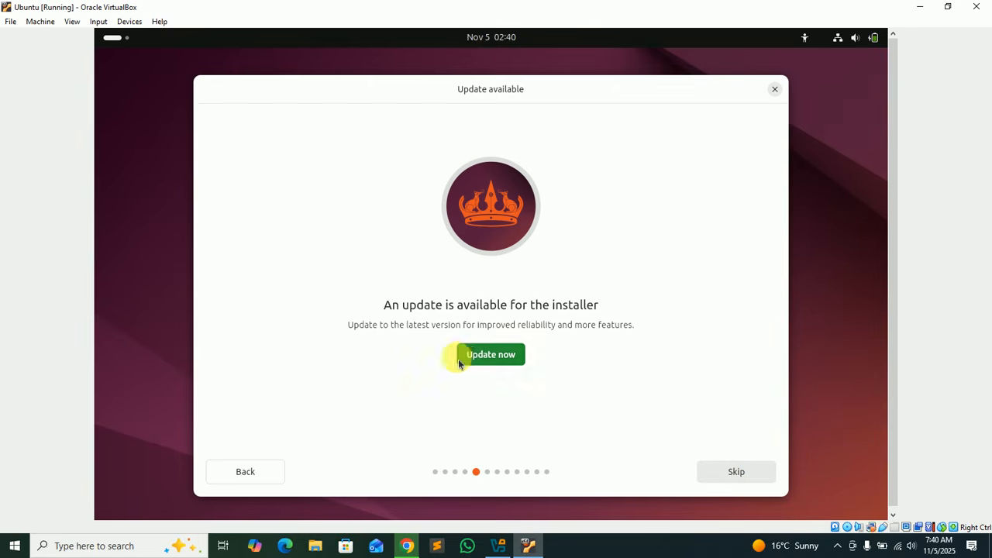
left_click(738, 477)
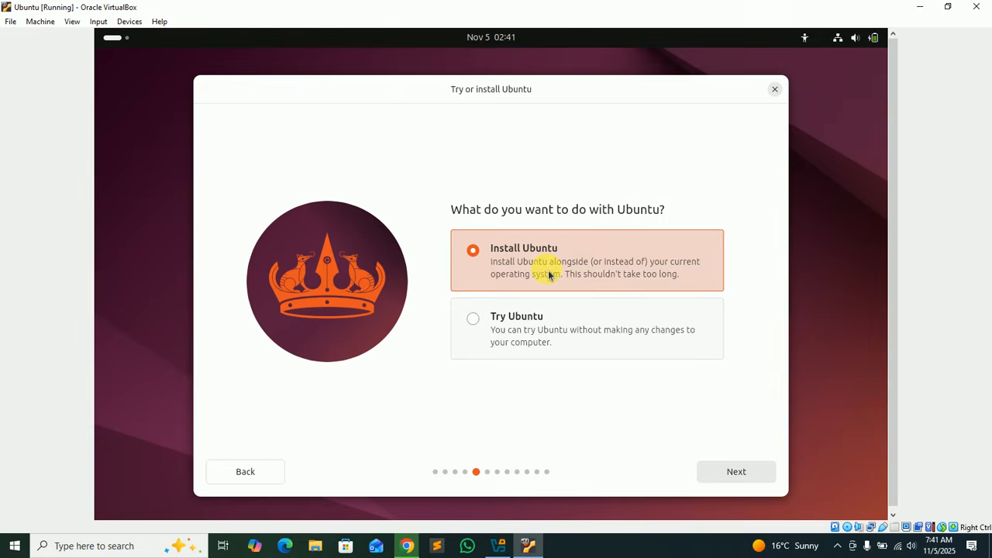
- Choose Try Ubuntu and close the installer to reach the live desktop, and power off the virtual machine
left_click(562, 330)
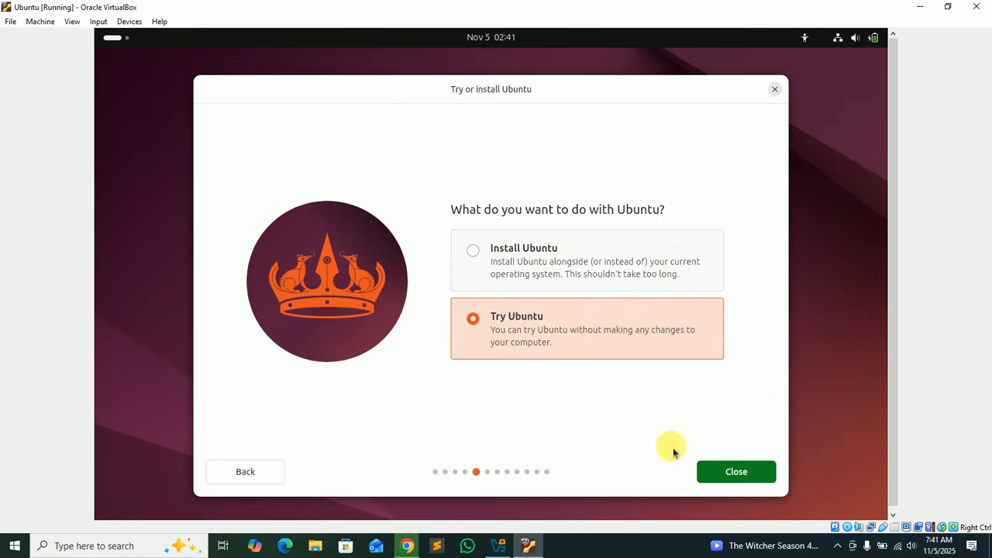
left_click(733, 473)
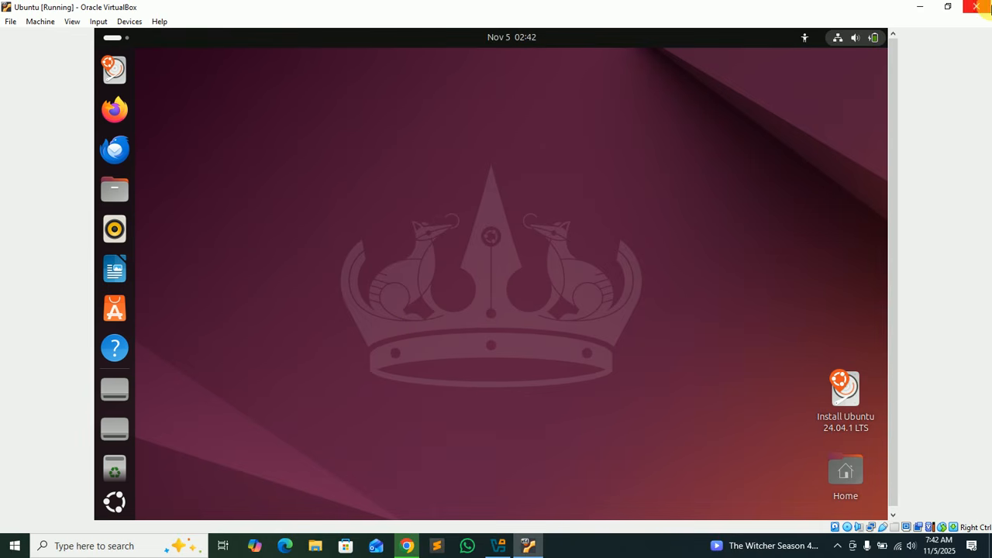
left_click(979, 9)
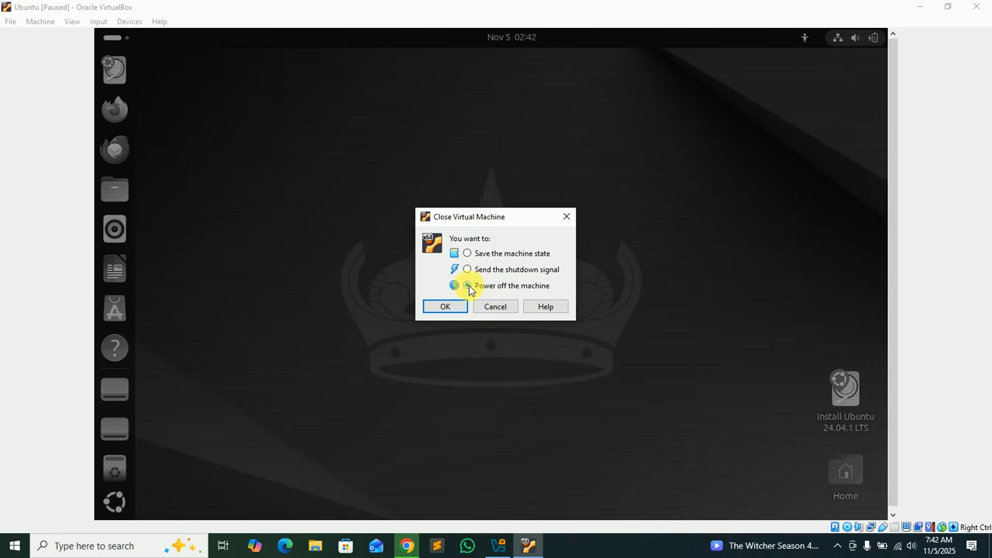
left_click(445, 306)
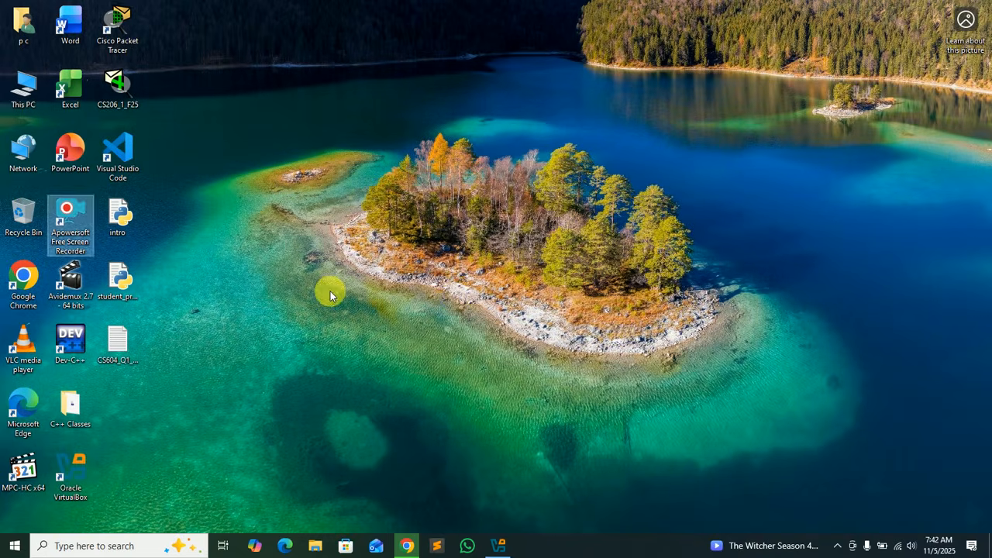
- Return to the VirtualBox Manager and view the details of the Kali Linux and Ubuntu machines
left_click(496, 542)
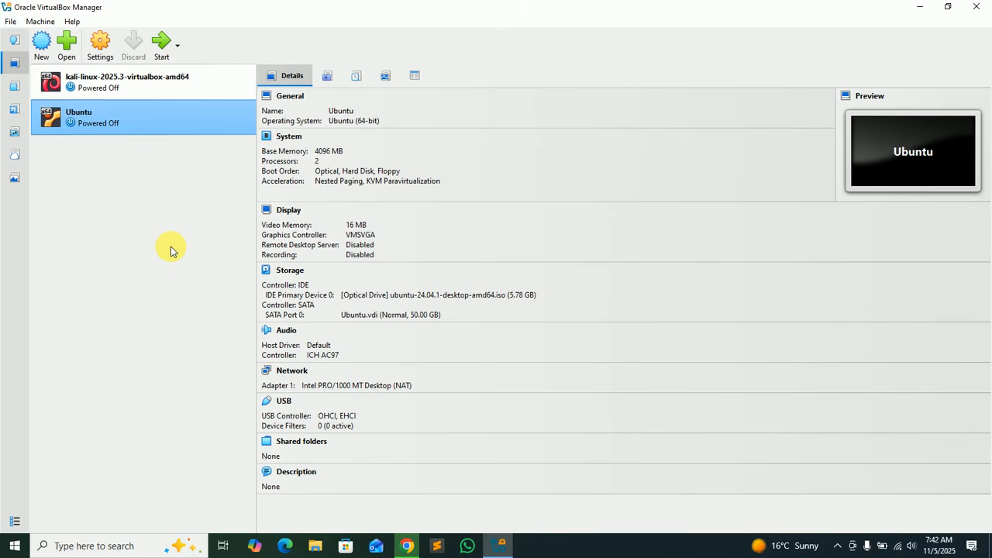
left_click(133, 87)
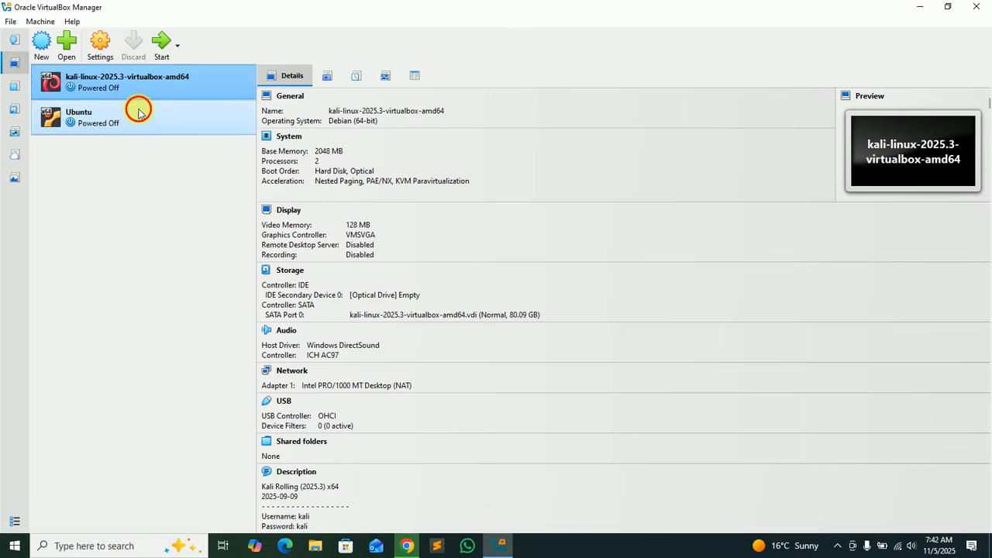
left_click(139, 113)
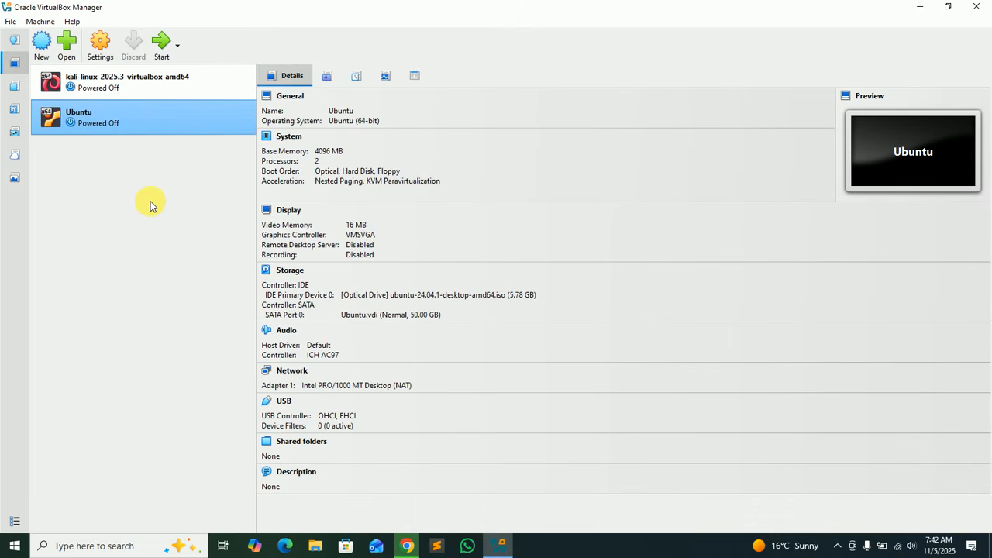